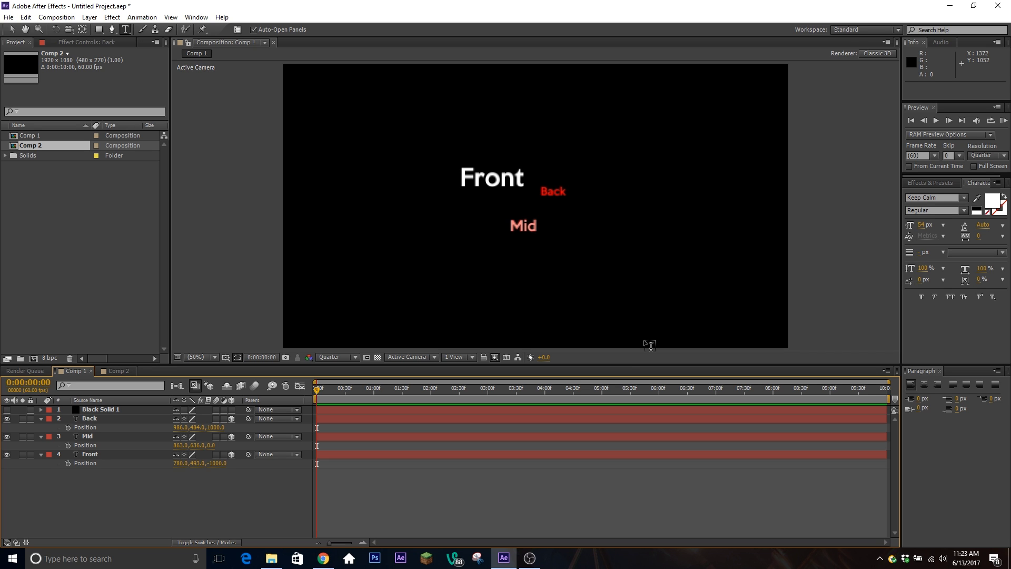
# - Bring up the Chrome window showing the Google search results for Null
pyautogui.click(324, 559)
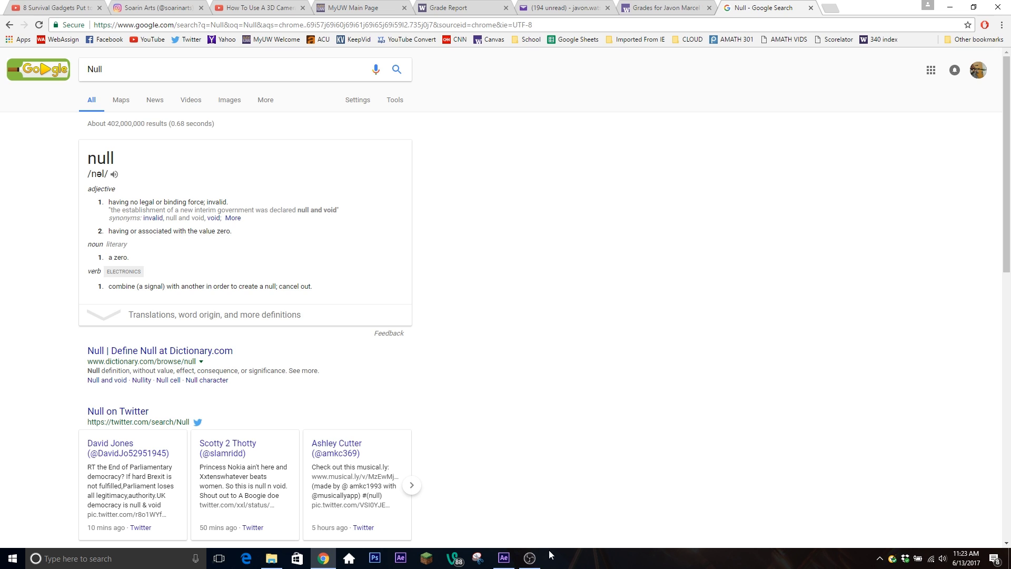
# - Return to the After Effects project with Comp 1's Front, Mid and Back layers
pyautogui.click(500, 565)
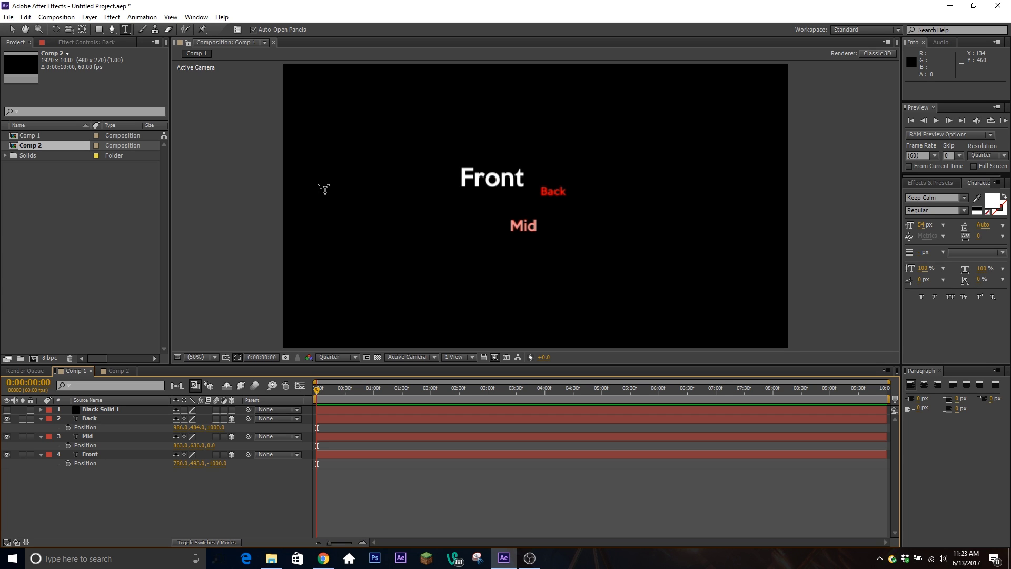
pyautogui.click(141, 417)
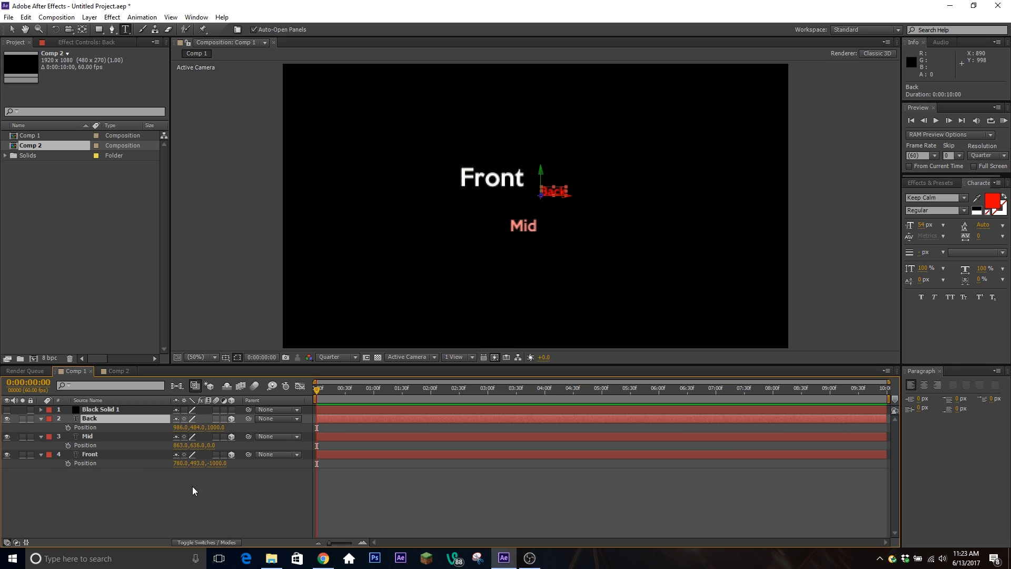
pyautogui.click(149, 482)
pyautogui.click(141, 454)
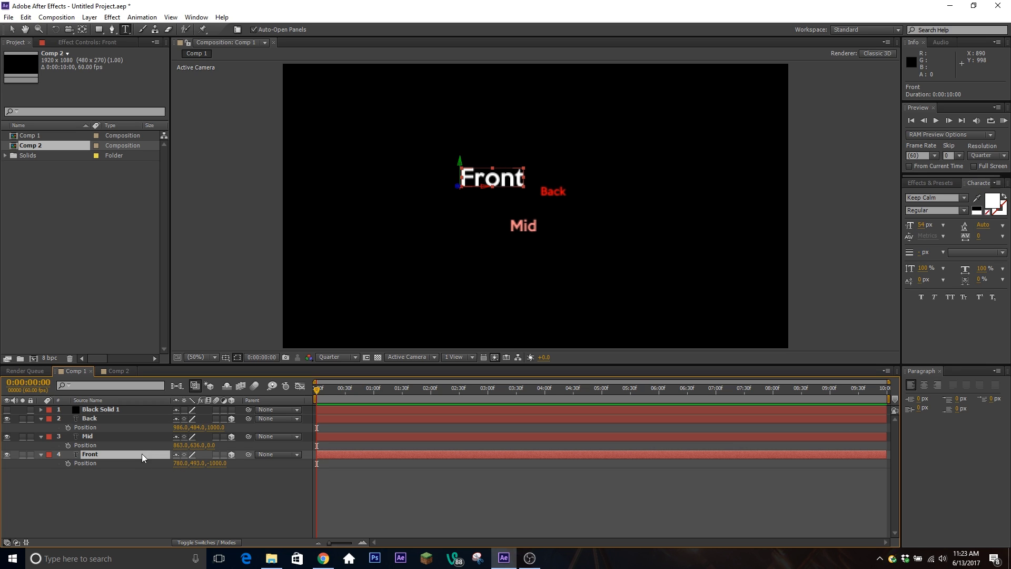
pyautogui.keyDown('shift'); pyautogui.click(129, 420); pyautogui.keyUp('shift')
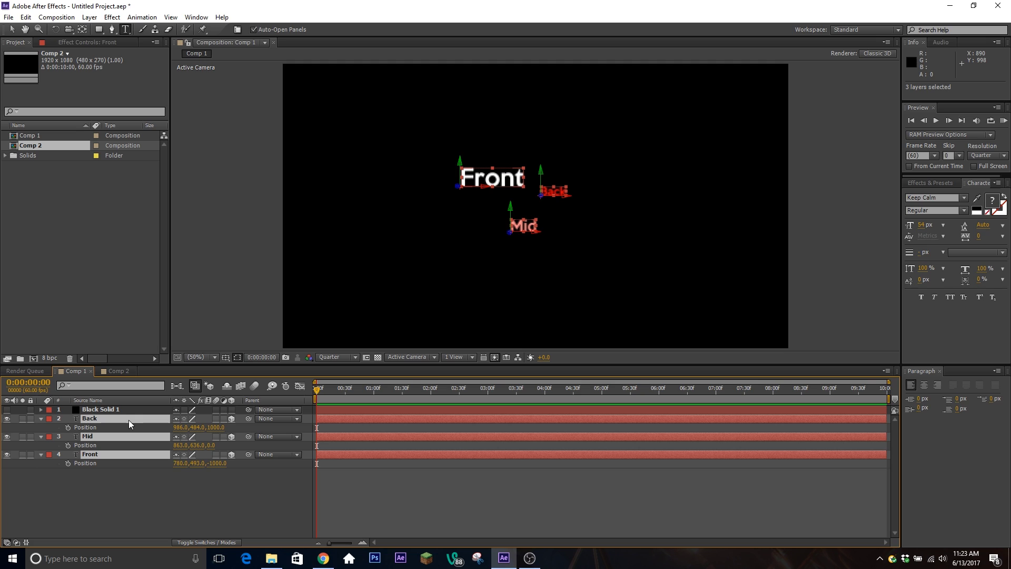
pyautogui.click(160, 498)
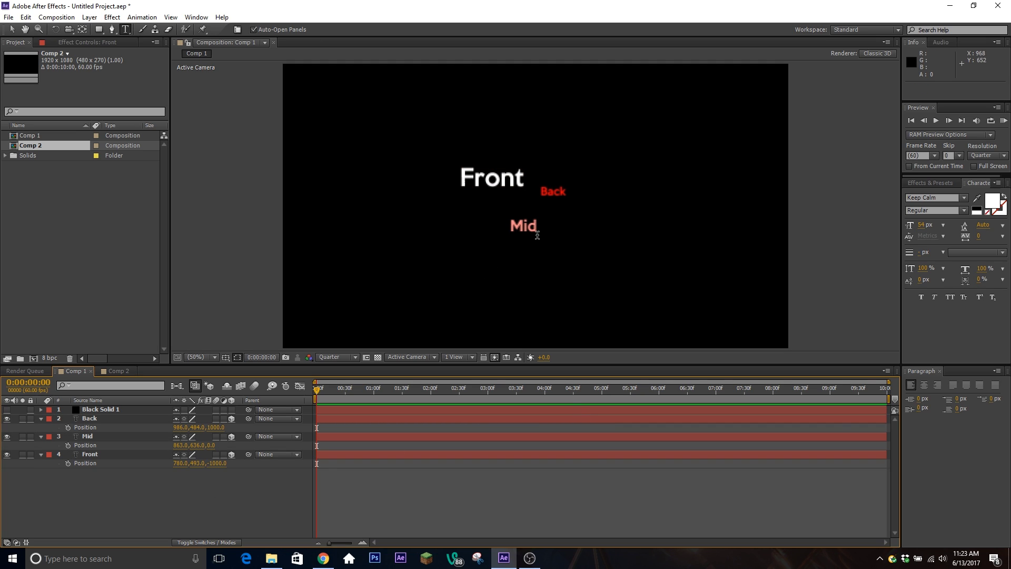
pyautogui.click(112, 455)
pyautogui.click(116, 436)
pyautogui.click(121, 418)
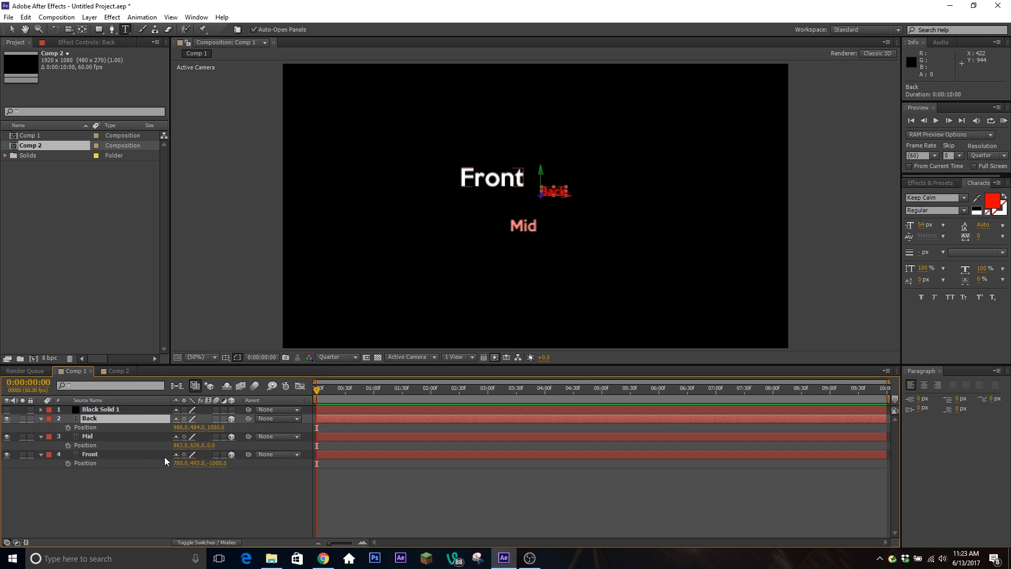
pyautogui.click(163, 454)
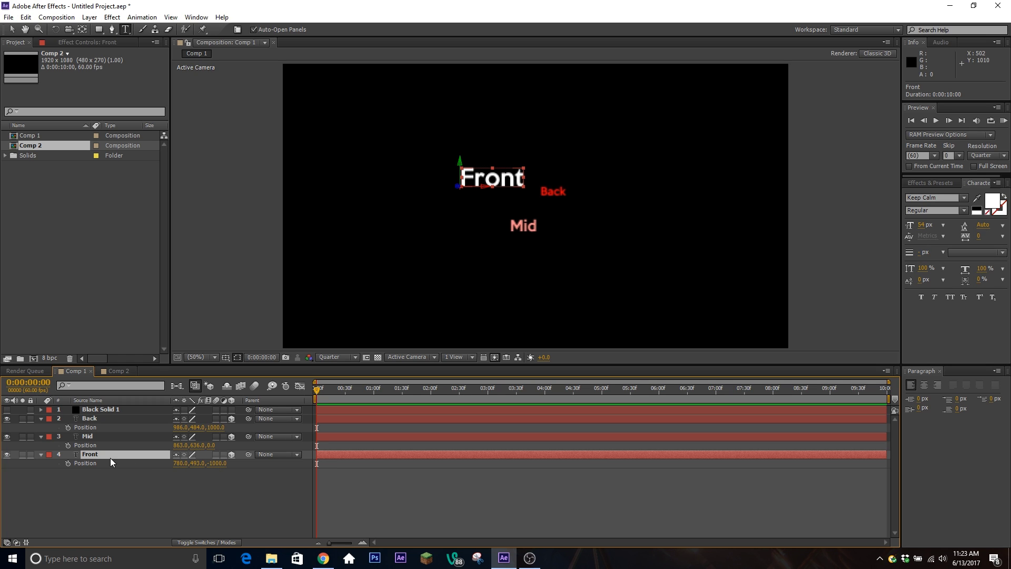
pyautogui.keyDown('shift'); pyautogui.click(115, 419); pyautogui.keyUp('shift')
pyautogui.moveTo(183, 432); pyautogui.dragTo(173, 454)
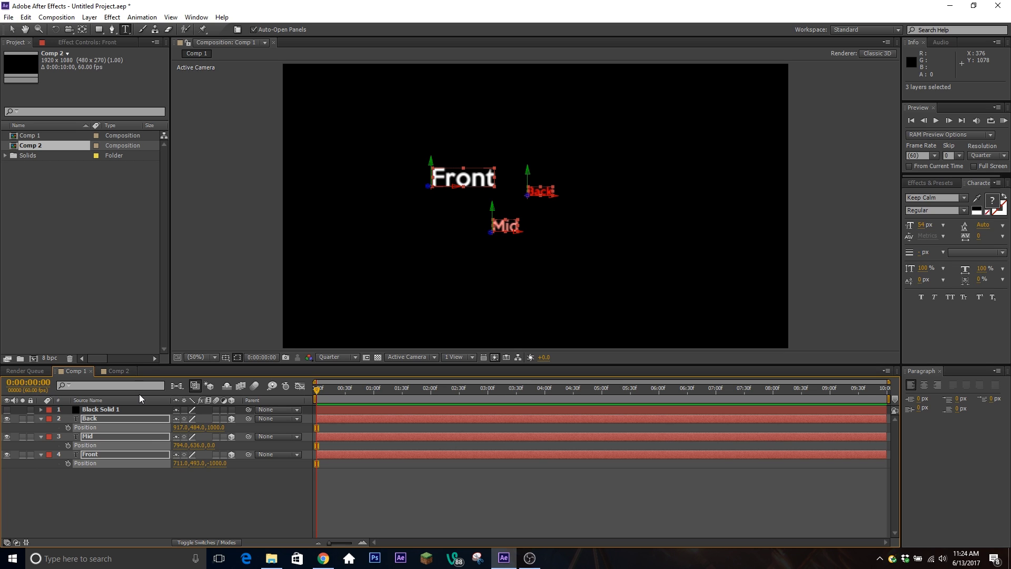
pyautogui.click(160, 490)
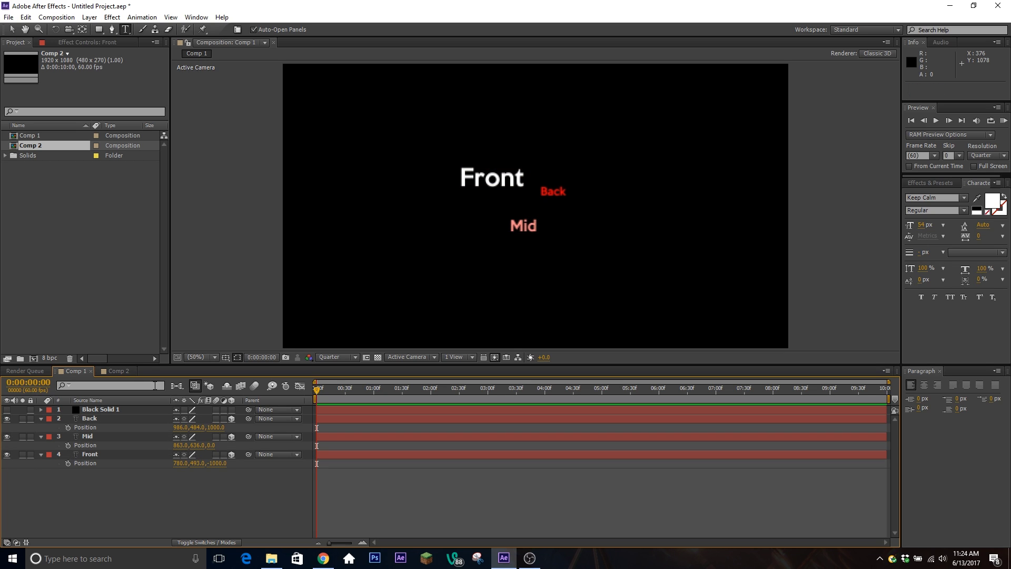
# - Add a Null Object, place Null 2 below Black Solid 1, and make it 3D
pyautogui.click(93, 20)
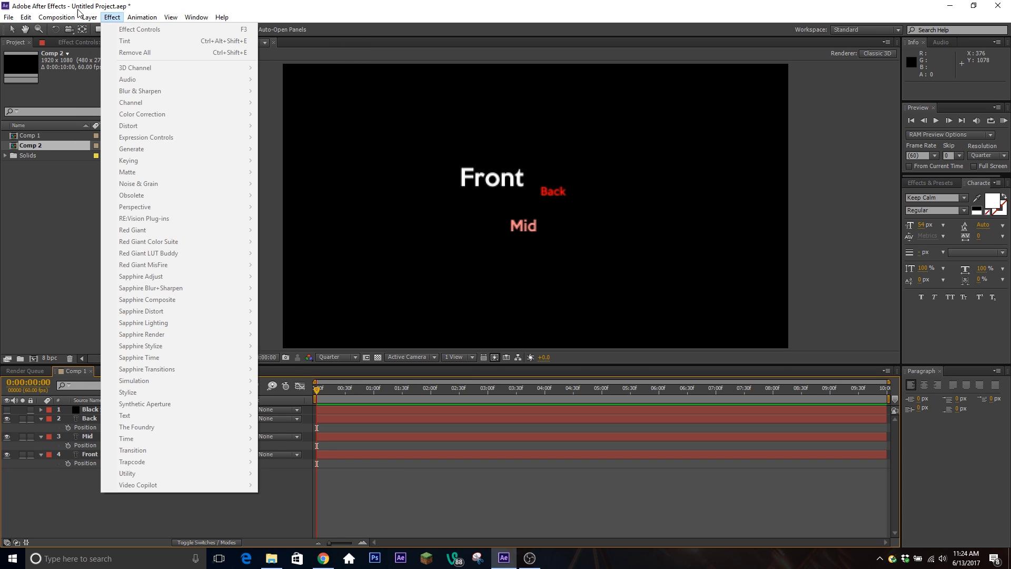
pyautogui.moveTo(217, 30)
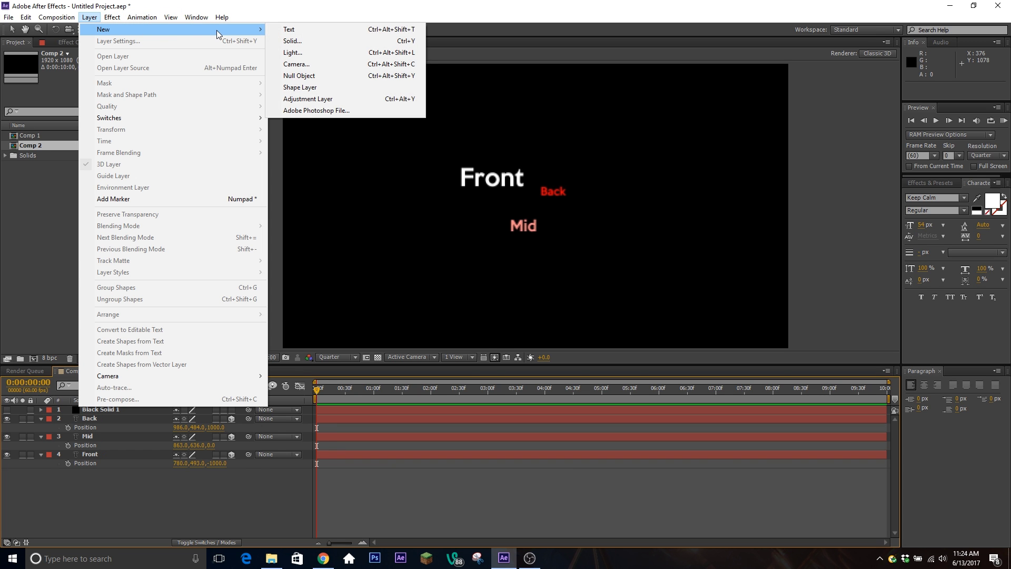
pyautogui.click(312, 76)
pyautogui.moveTo(157, 407); pyautogui.dragTo(160, 421)
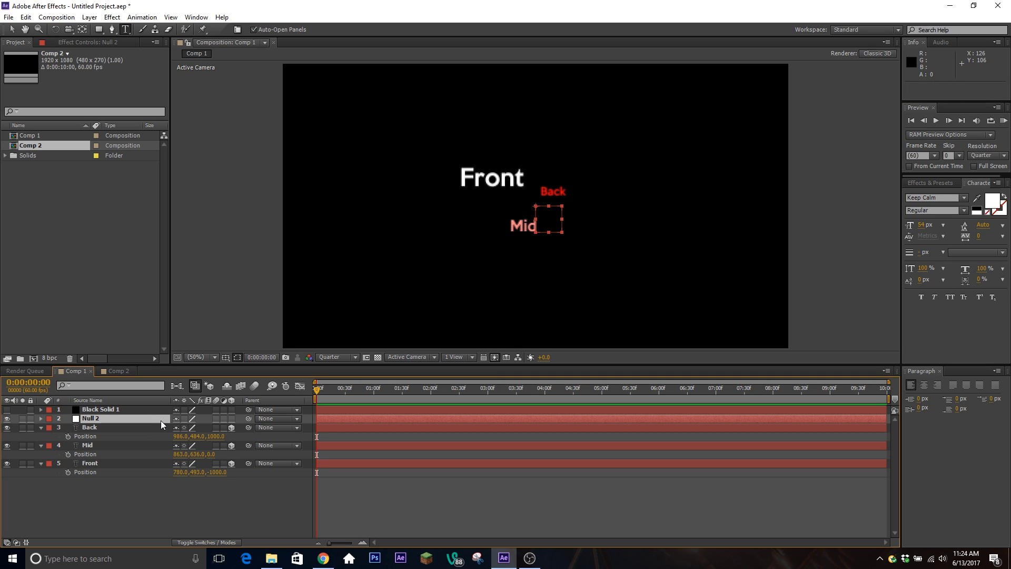
pyautogui.click(233, 419)
pyautogui.click(229, 544)
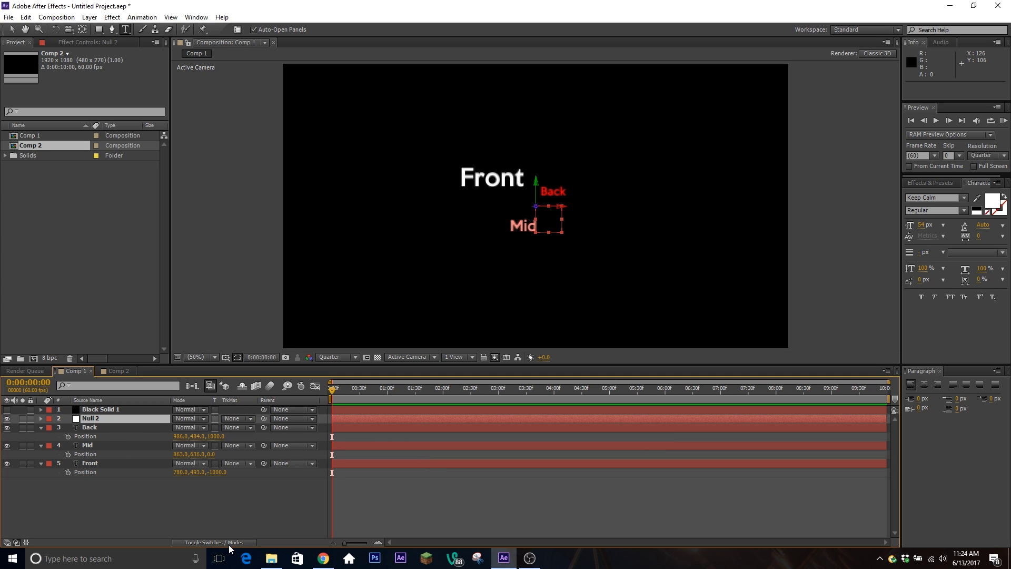
pyautogui.click(229, 543)
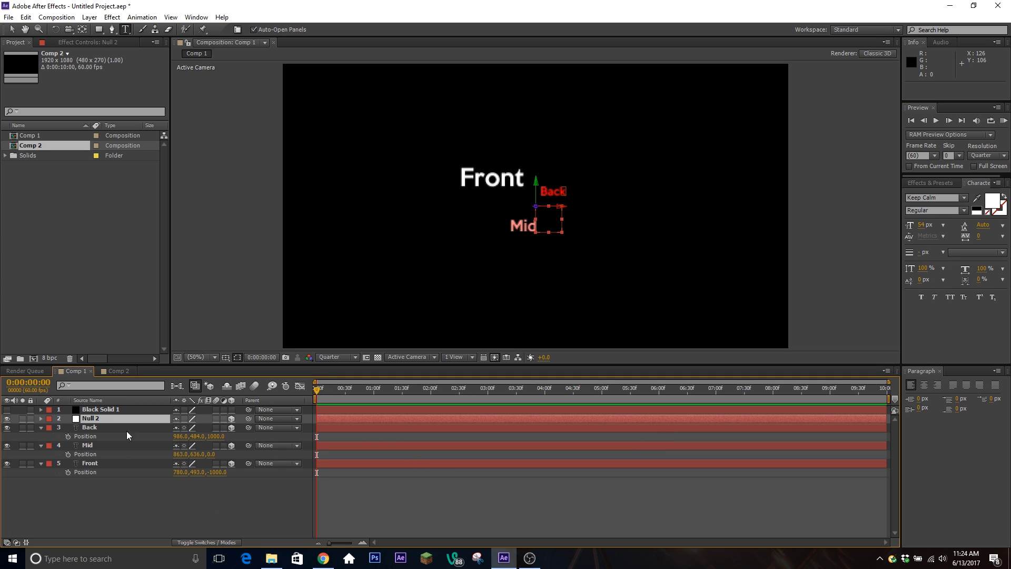
# - Pick-whip the Back, Mid and Front layers' Parent to Null 2
pyautogui.click(97, 430)
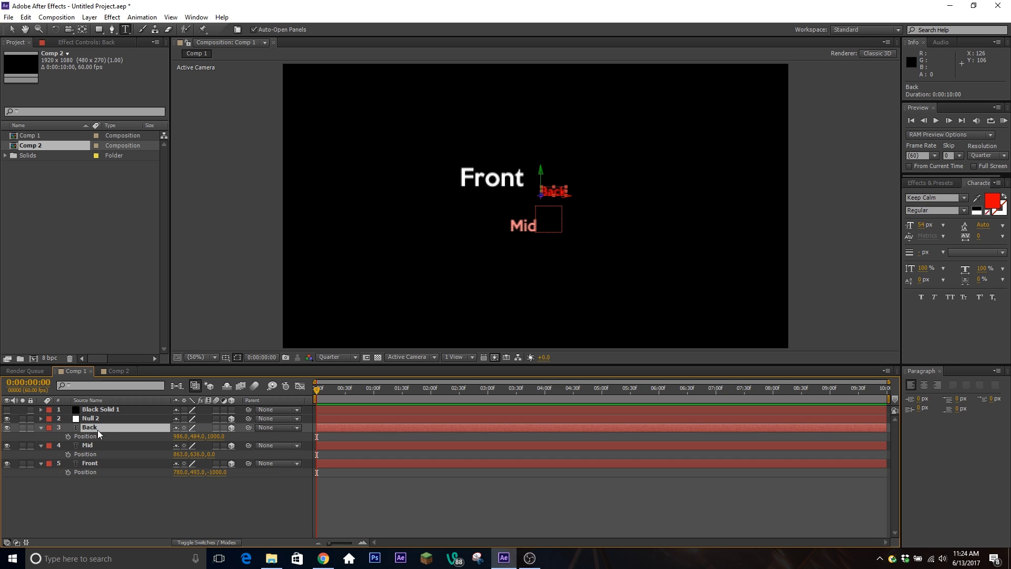
pyautogui.keyDown('shift'); pyautogui.click(110, 463); pyautogui.keyUp('shift')
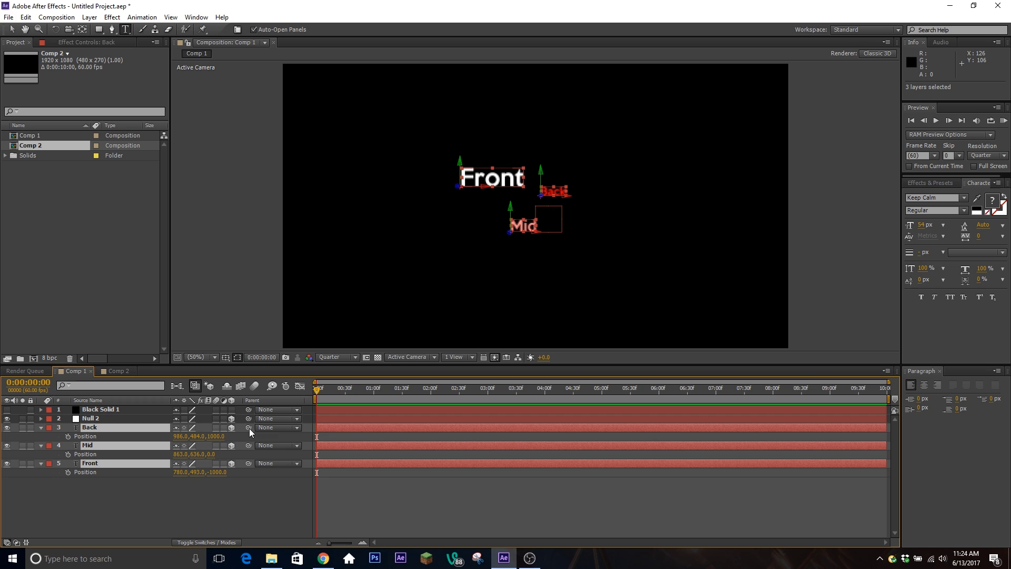
pyautogui.moveTo(249, 428); pyautogui.dragTo(242, 402)
pyautogui.moveTo(267, 435); pyautogui.dragTo(103, 419)
pyautogui.click(40, 429)
pyautogui.click(170, 493)
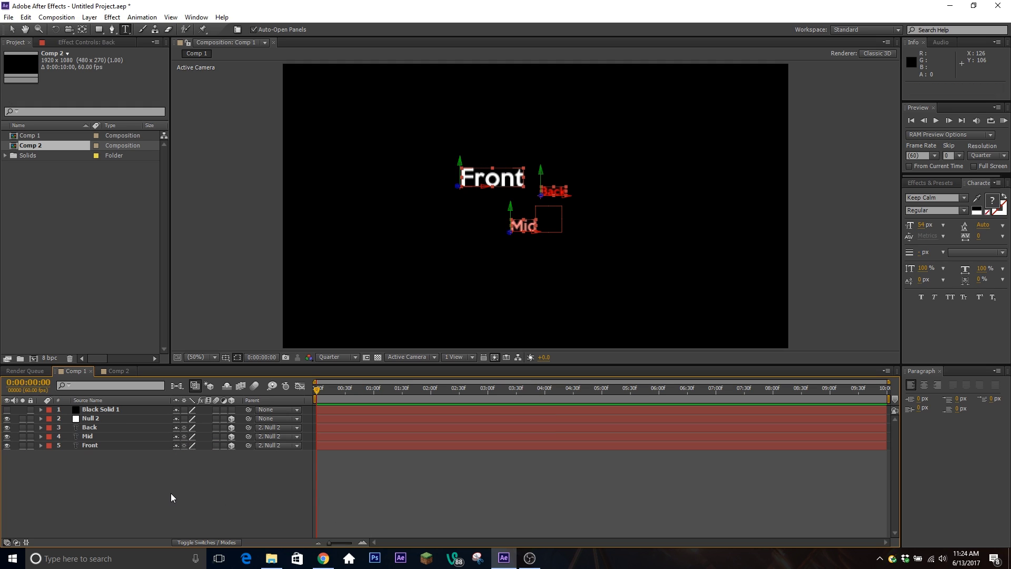
# - Move and tilt Front, Mid and Back together by scrubbing Null 2's Position and Rotation
pyautogui.click(90, 420)
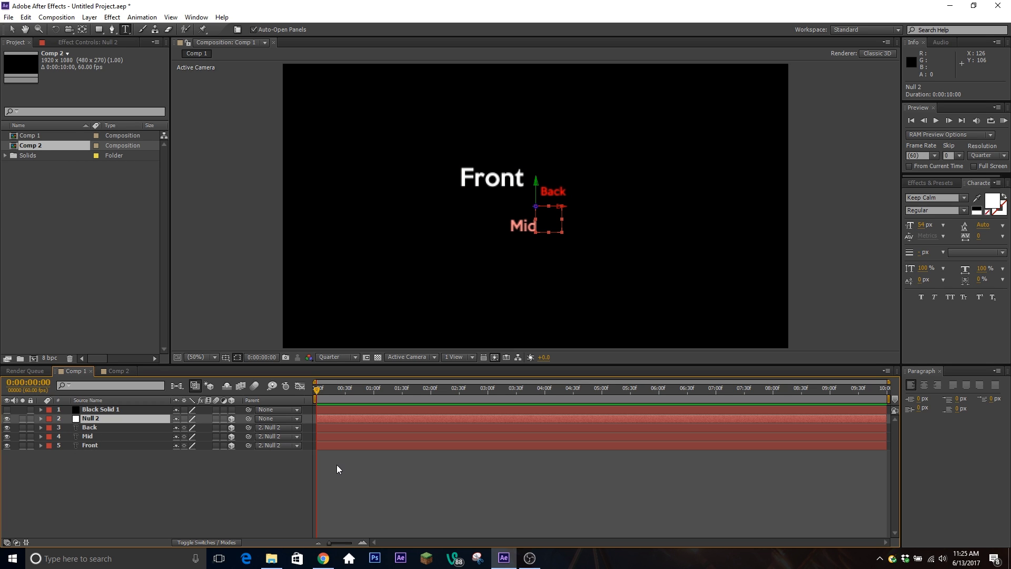
pyautogui.press('p')
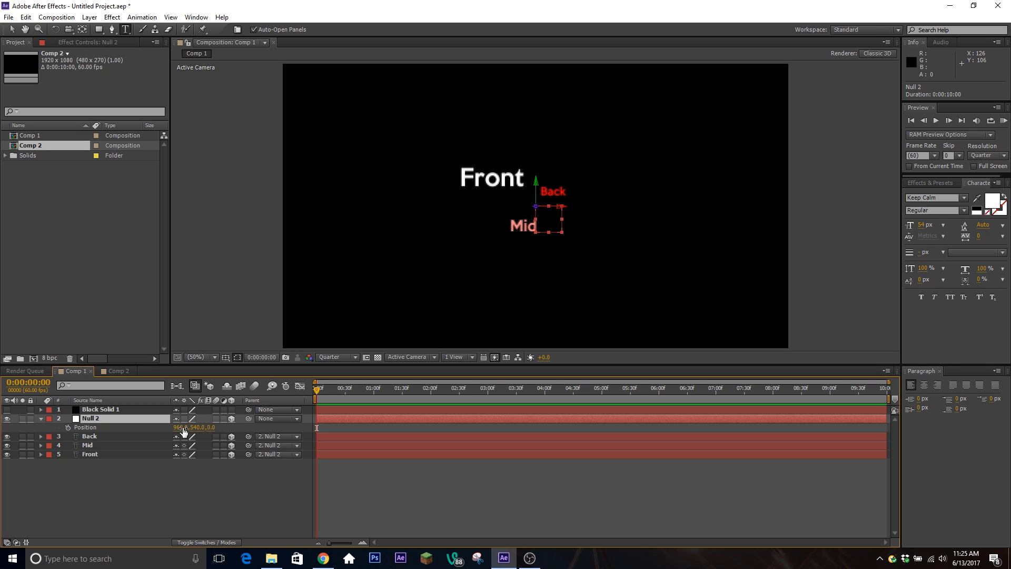
pyautogui.moveTo(181, 428); pyautogui.dragTo(214, 447)
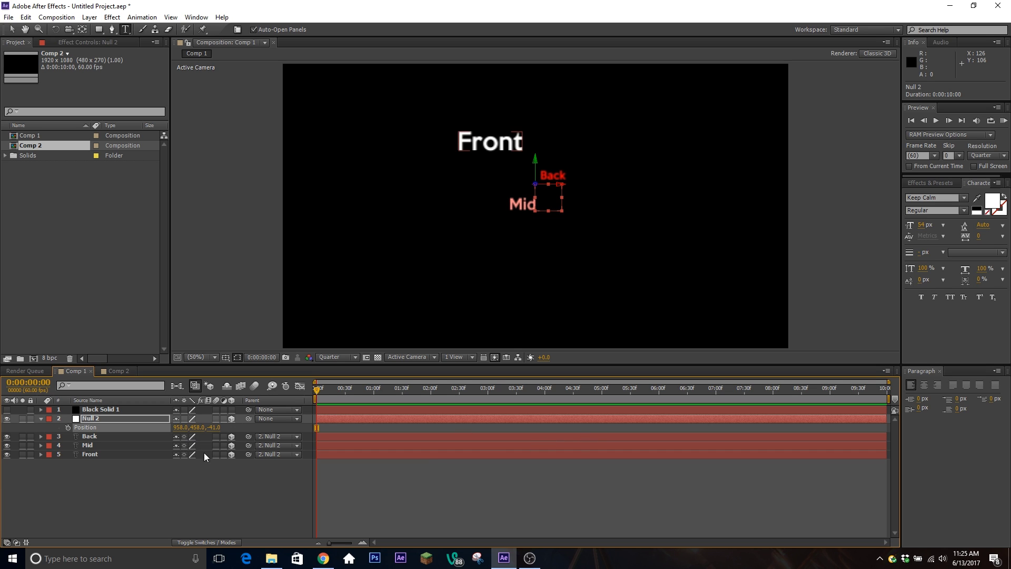
pyautogui.press('r')
pyautogui.moveTo(192, 445); pyautogui.dragTo(191, 446)
pyautogui.moveTo(190, 436); pyautogui.dragTo(140, 448)
# - Bring Null 2's X Rotation back to 0 to level the texts, then switch to Comp 2
pyautogui.click(113, 419)
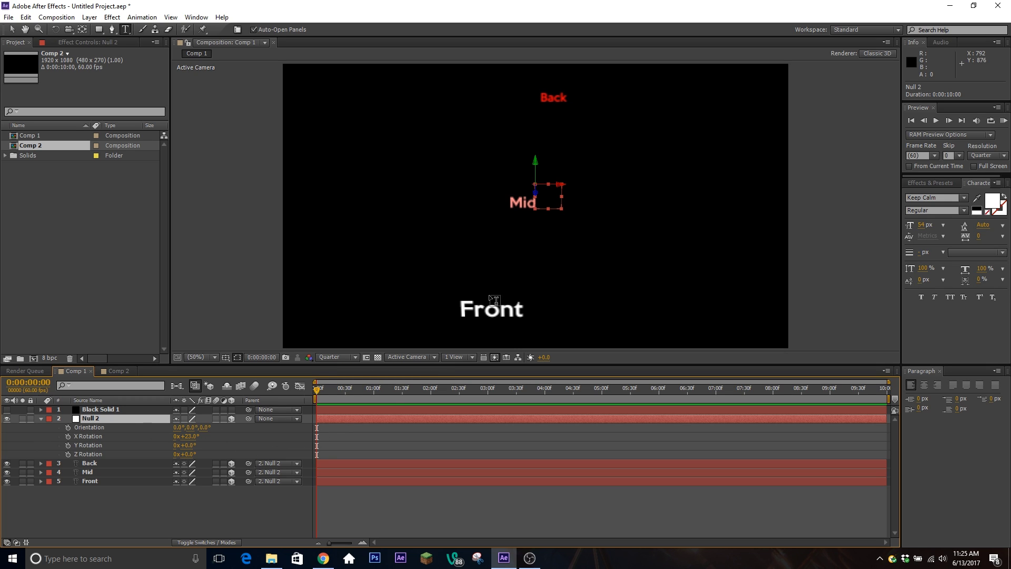
pyautogui.click(121, 471)
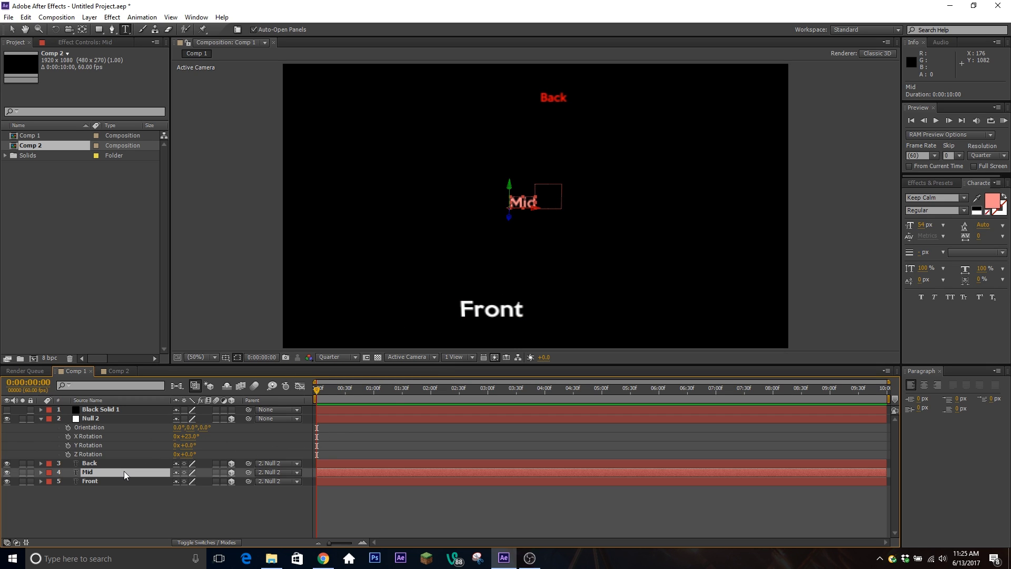
pyautogui.press('p')
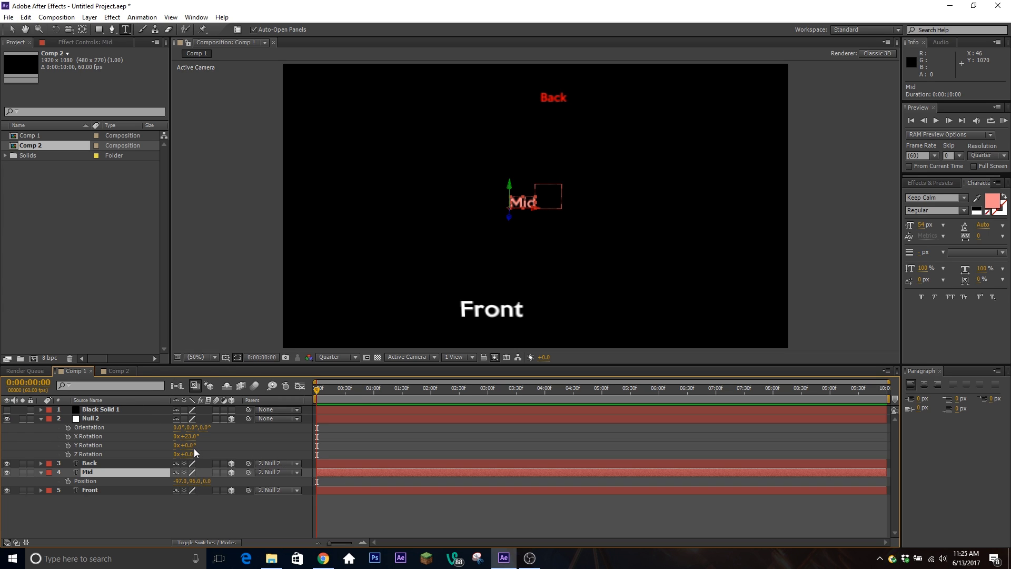
pyautogui.moveTo(191, 437); pyautogui.dragTo(180, 433)
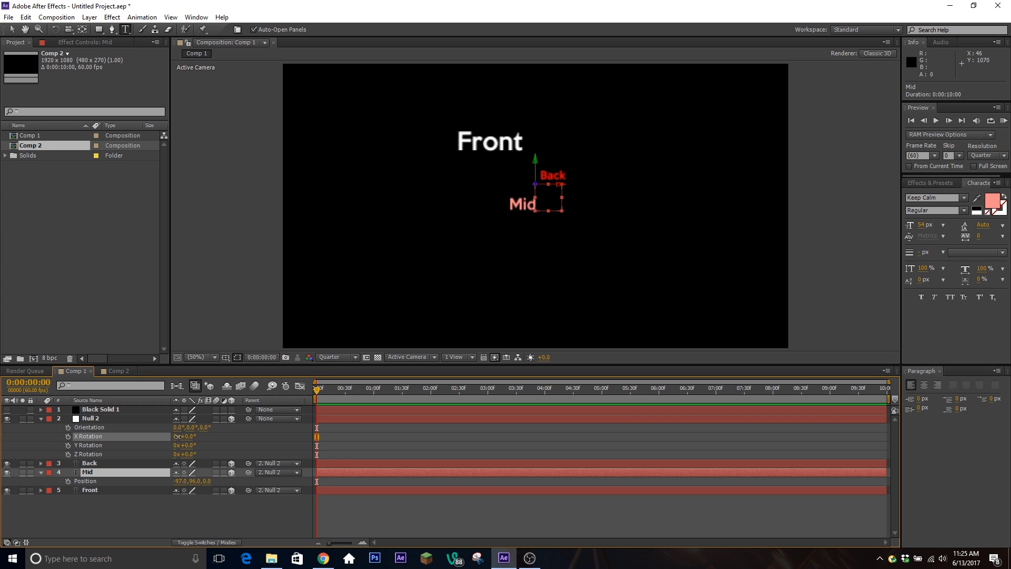
pyautogui.click(168, 518)
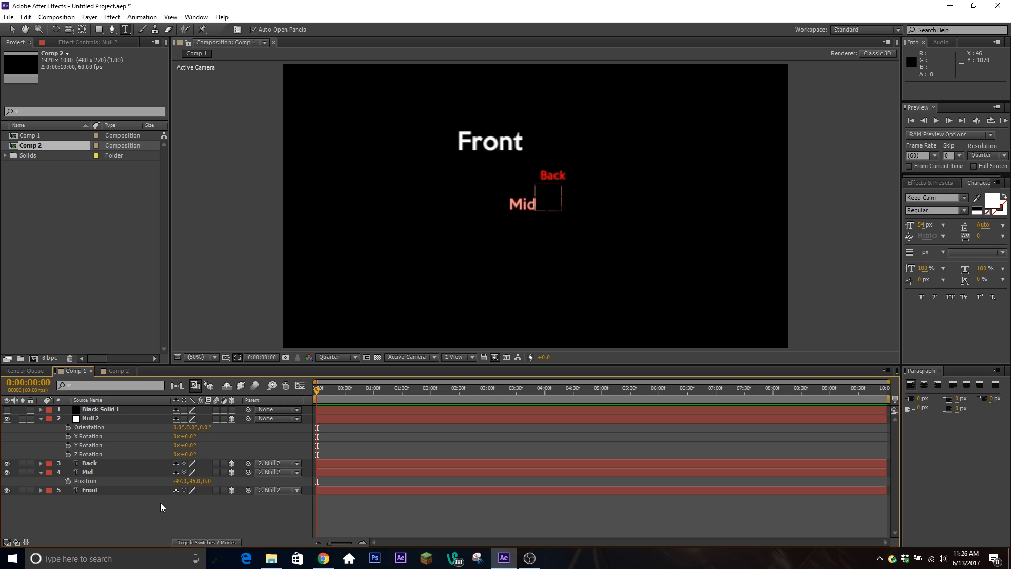
pyautogui.click(119, 371)
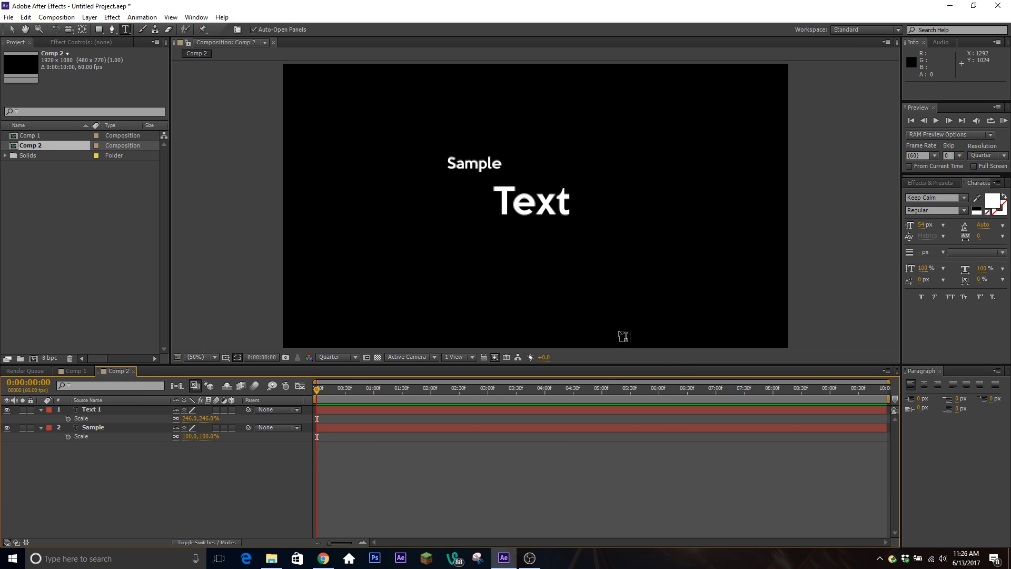
pyautogui.click(97, 428)
pyautogui.click(108, 409)
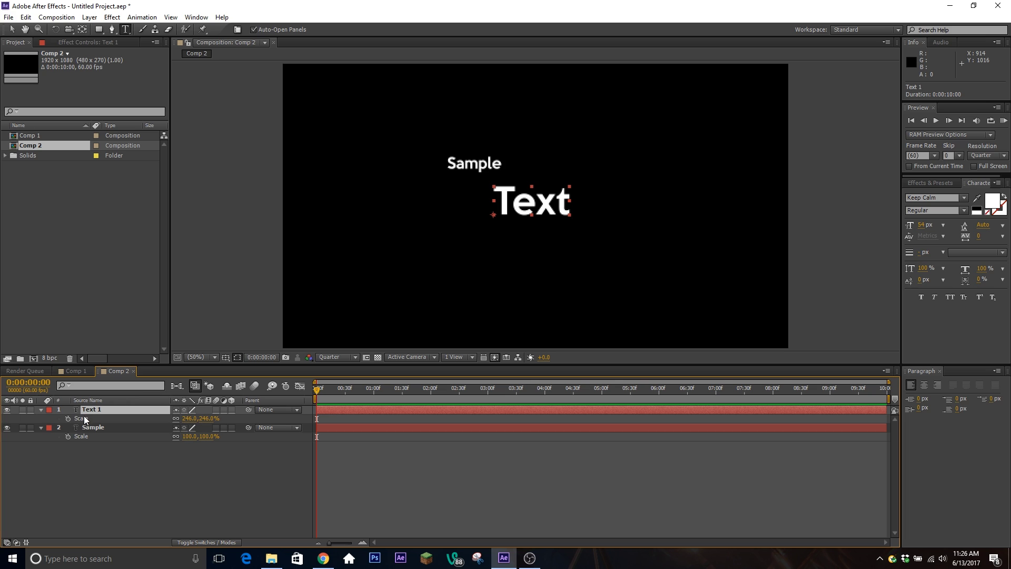
pyautogui.keyDown('shift'); pyautogui.click(104, 428); pyautogui.keyUp('shift')
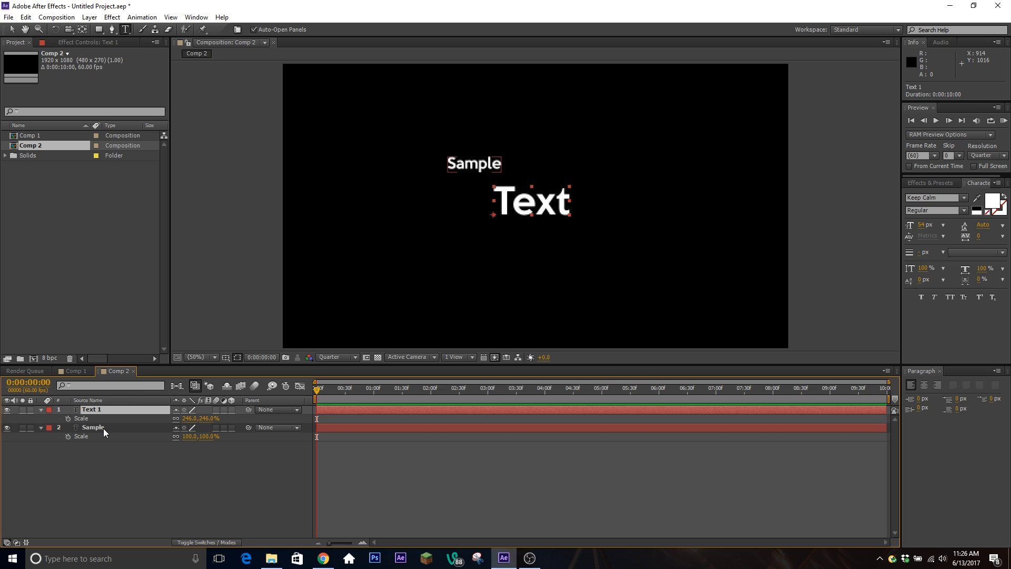
pyautogui.click(190, 419)
pyautogui.moveTo(219, 418); pyautogui.dragTo(220, 447)
pyautogui.click(250, 489)
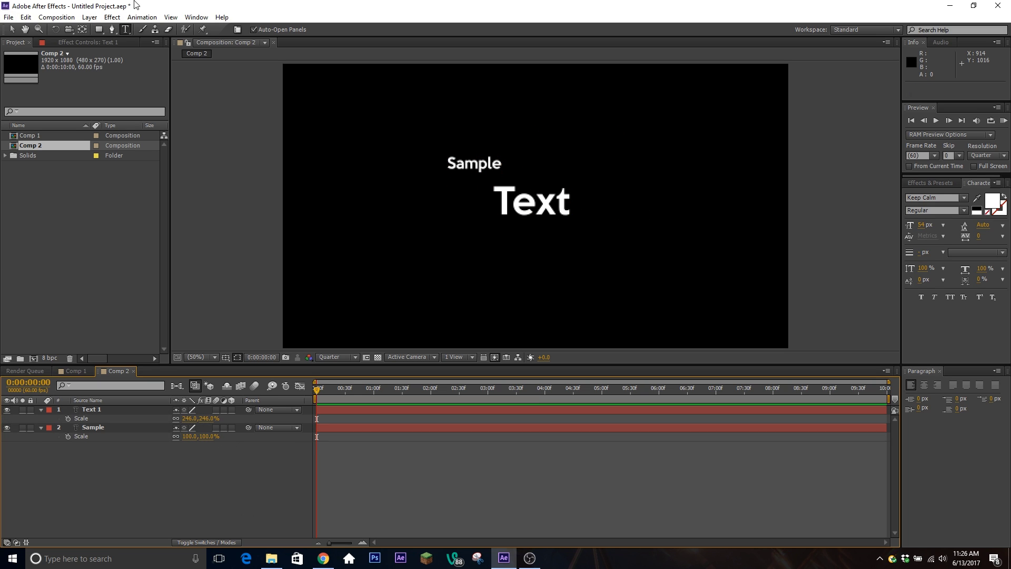
# - Add a Null Object and parent Text 1 and Sample to Null 3
pyautogui.click(90, 17)
pyautogui.moveTo(103, 29)
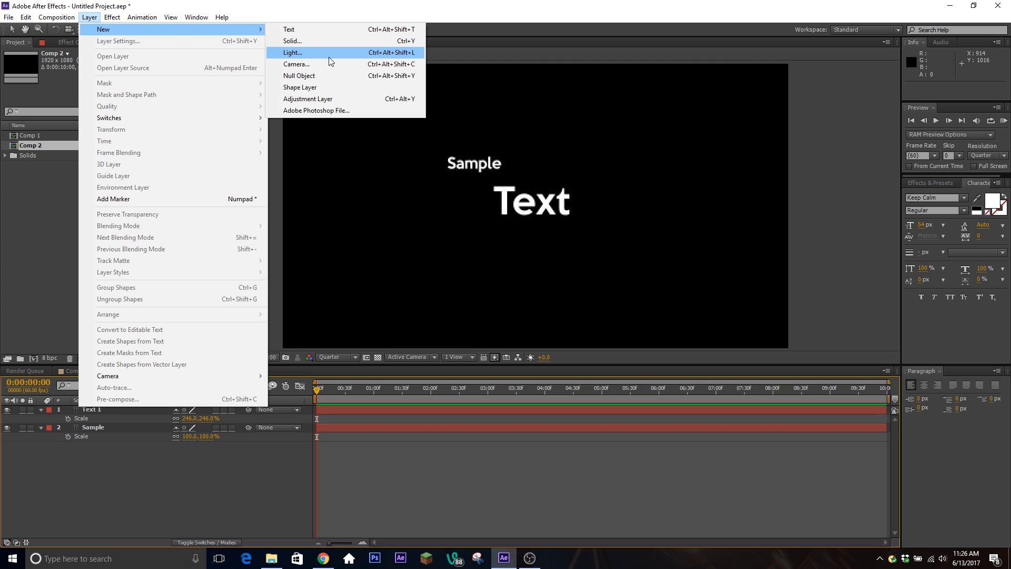
pyautogui.click(320, 73)
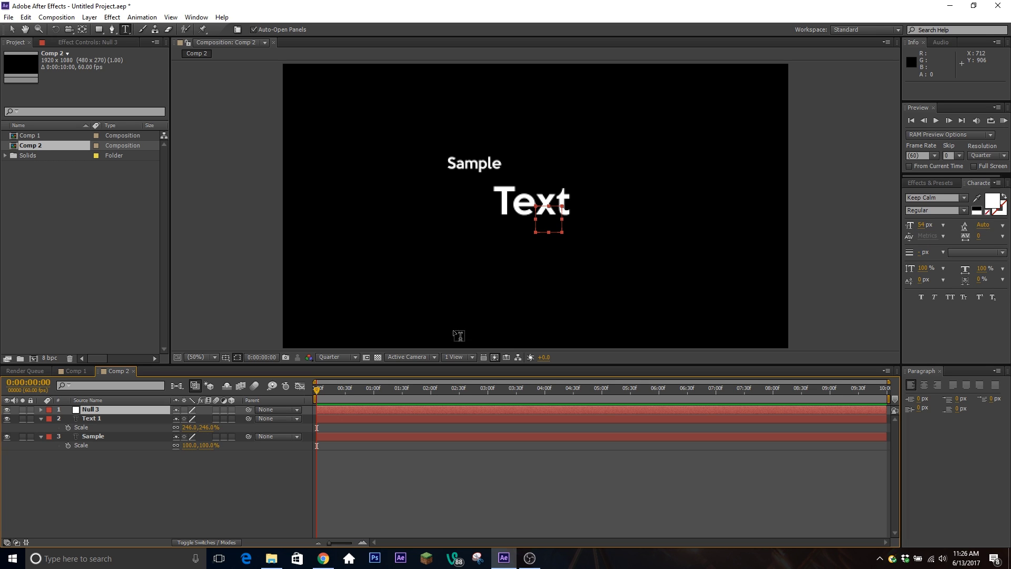
pyautogui.click(142, 418)
pyautogui.keyDown('ctrl'); pyautogui.click(140, 436); pyautogui.keyUp('ctrl')
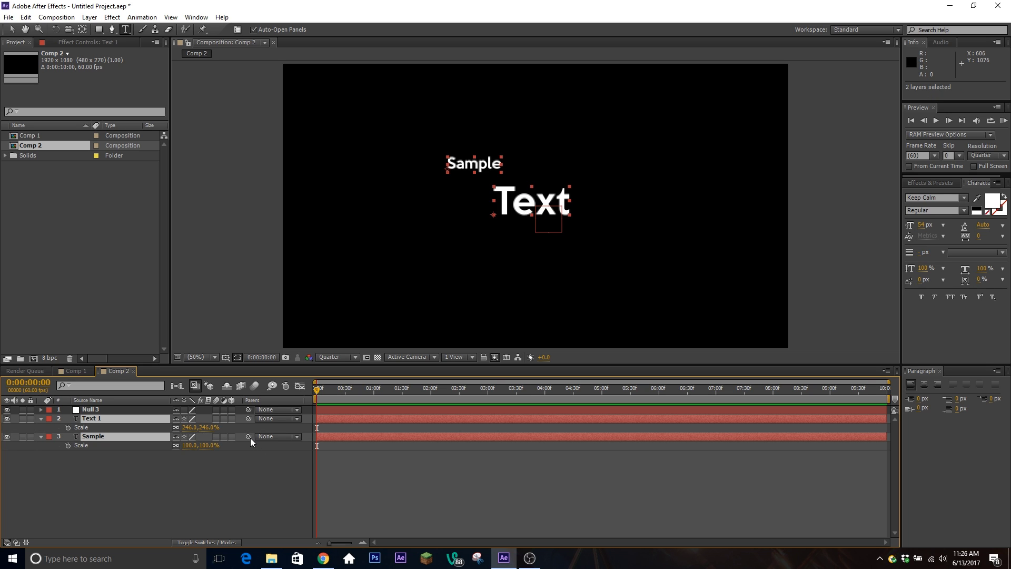
pyautogui.moveTo(249, 438); pyautogui.dragTo(115, 412)
# - Scale Null 3 to 126% so both texts grow together
pyautogui.click(114, 409)
pyautogui.press('s')
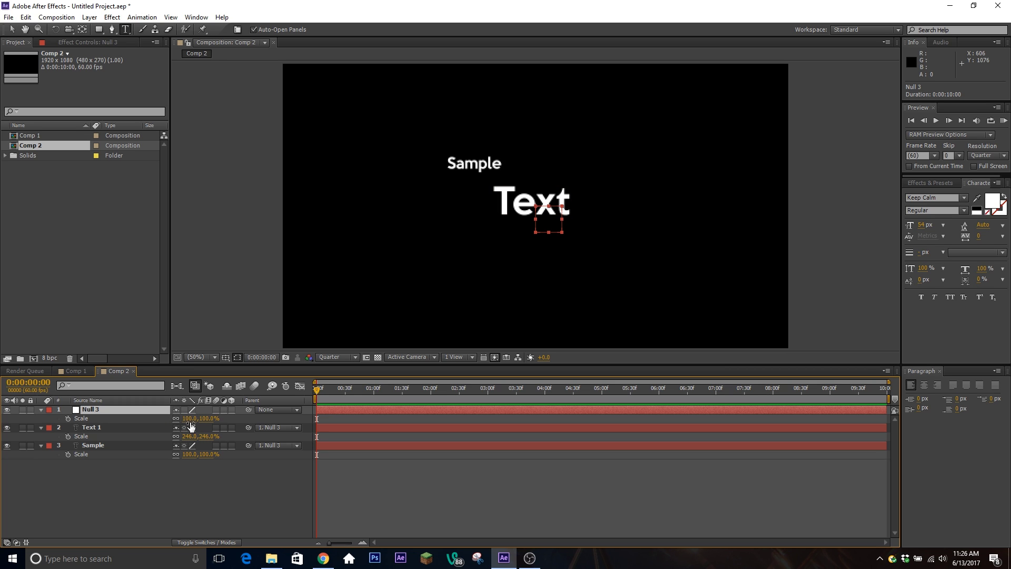
pyautogui.moveTo(187, 419)
pyautogui.mouseDown()
pyautogui.moveTo(228, 415)
pyautogui.moveTo(188, 424)
pyautogui.moveTo(204, 421)
pyautogui.mouseUp()
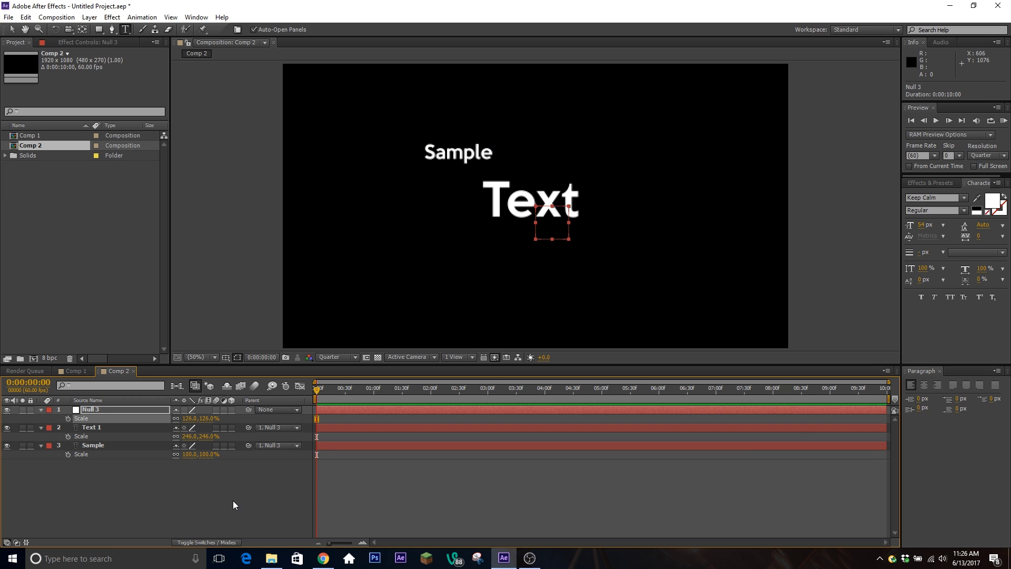
# - Undo Null 3's scale, then trial-rotate Null 3 and undo it back to 0°
pyautogui.hotkey('ctrl', 'z')
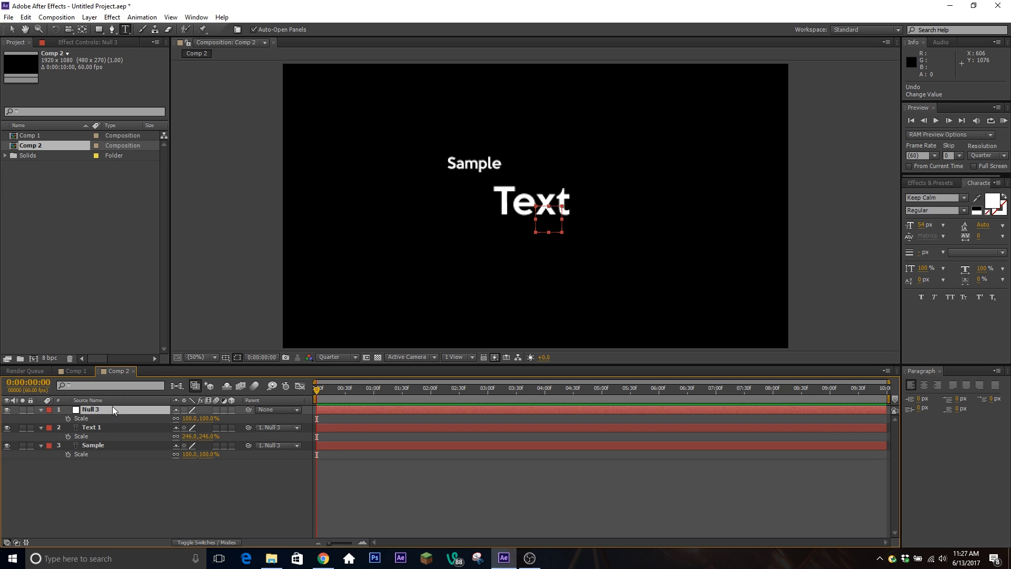
pyautogui.press('r')
pyautogui.moveTo(182, 418); pyautogui.dragTo(203, 459)
pyautogui.hotkey('ctrl', 'z')
# - Trial-rotate Text 1 and Sample around their own anchors, then undo to keep them upright
pyautogui.click(119, 428)
pyautogui.keyDown('ctrl'); pyautogui.click(112, 446); pyautogui.keyUp('ctrl')
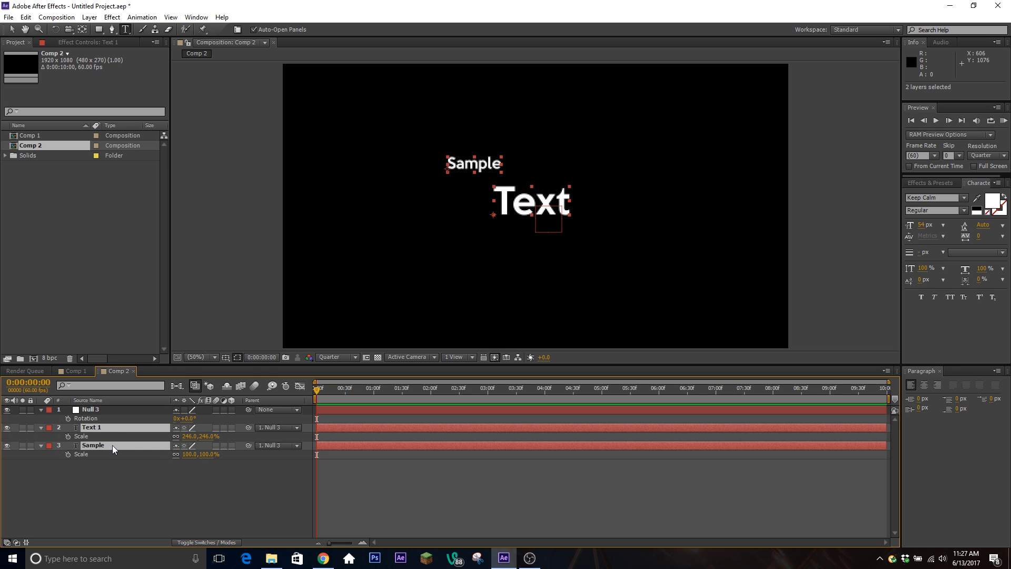
pyautogui.press('r')
pyautogui.moveTo(185, 436); pyautogui.dragTo(167, 451)
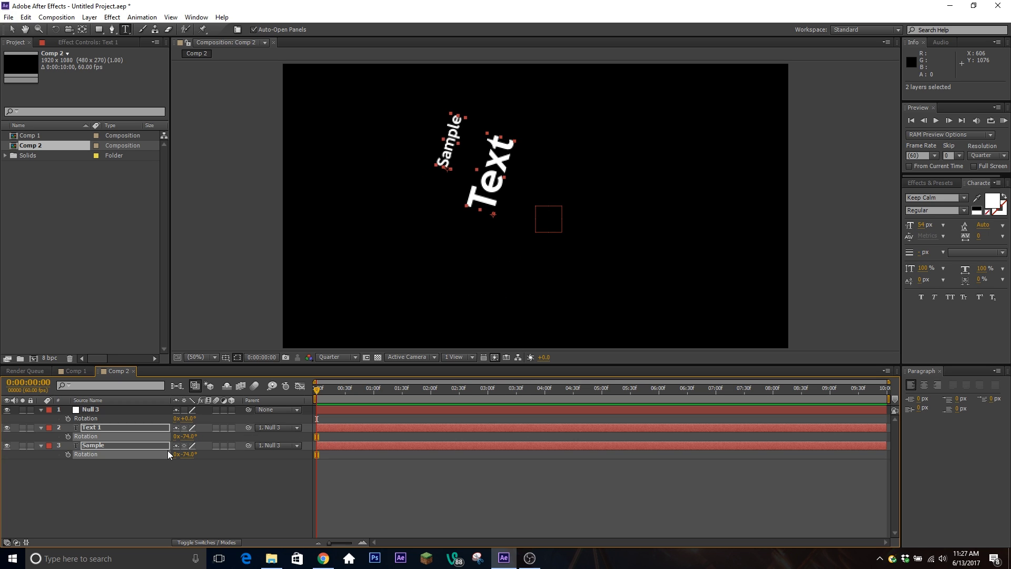
pyautogui.hotkey('ctrl', 'z')
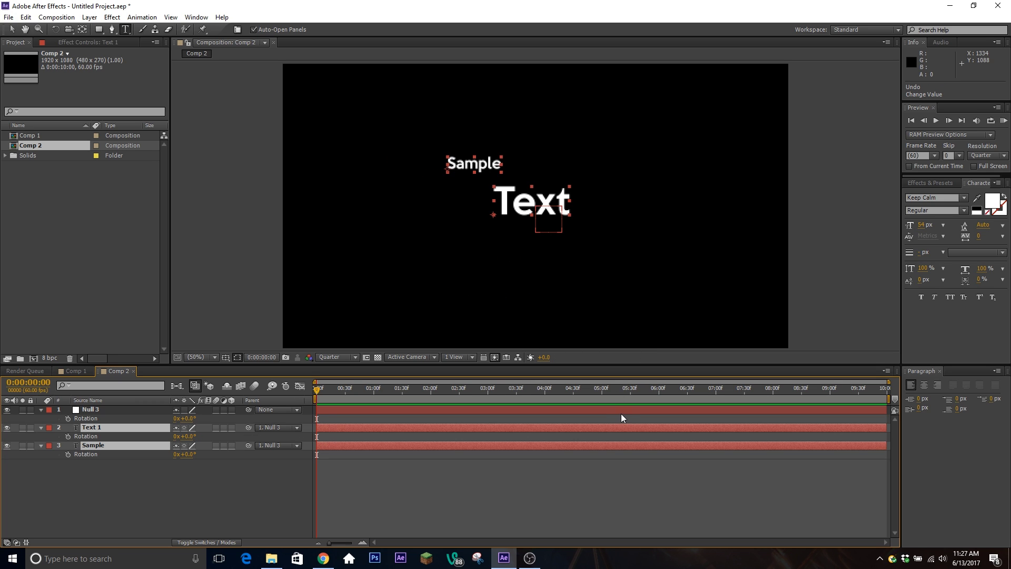